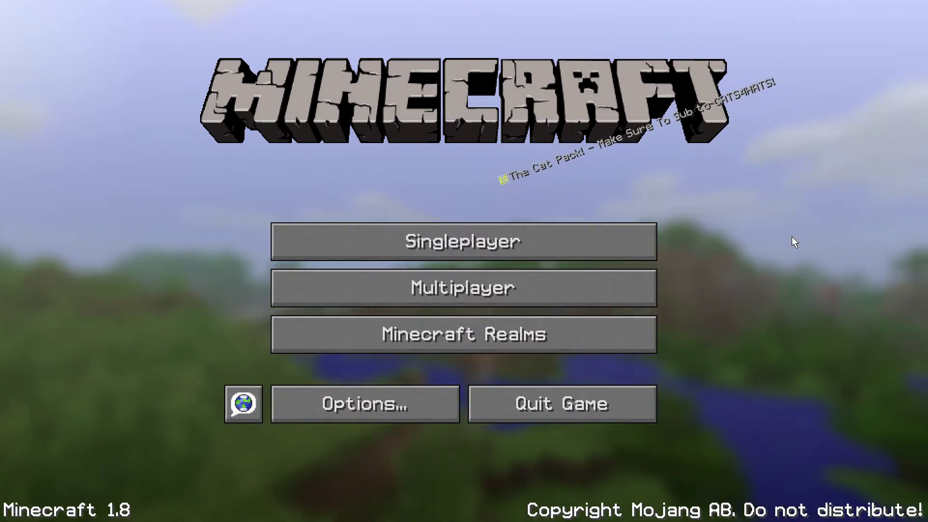
Join the server and walk forward across the leaf canopy toward the village roofs.
left_click(618, 300)
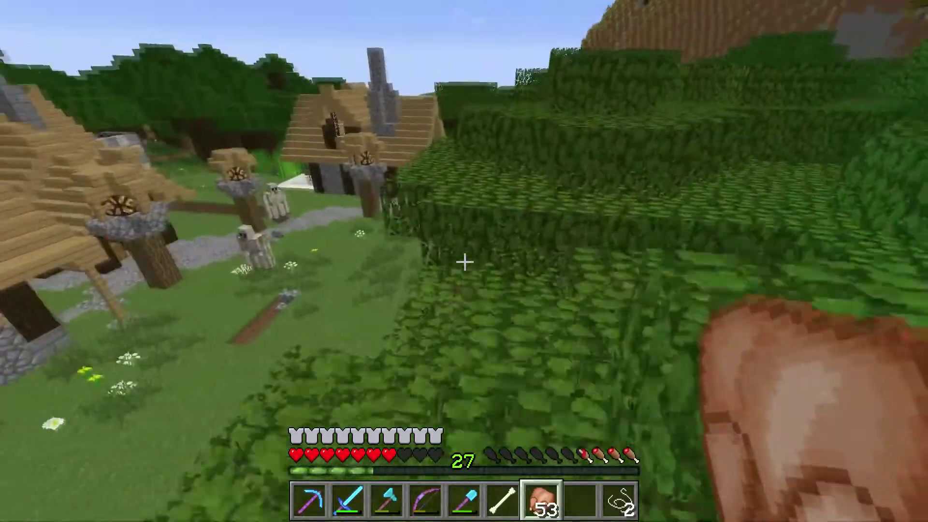
key("w")
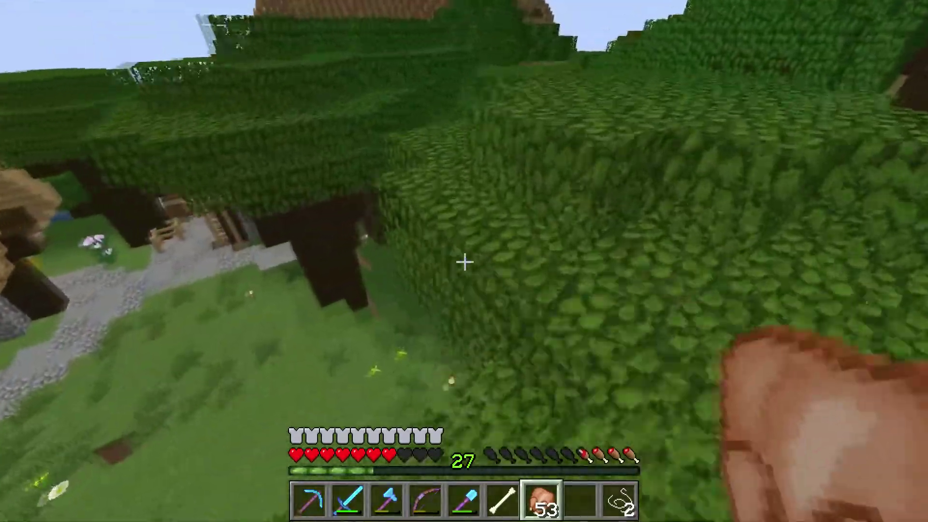
key("w")
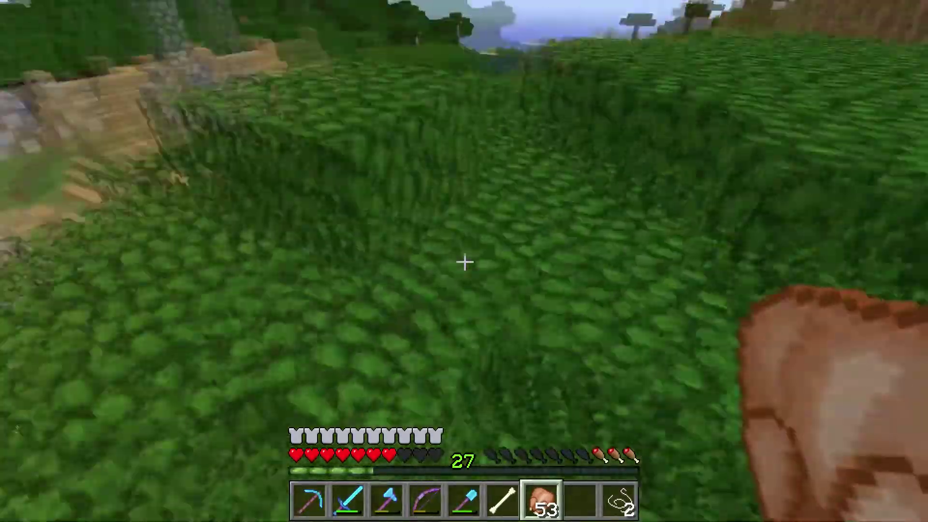
key("w")
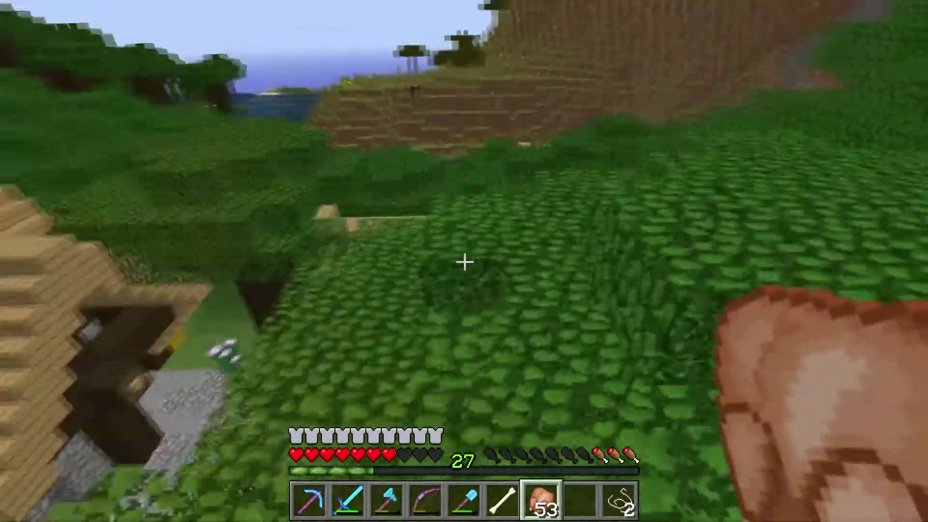
key("w")
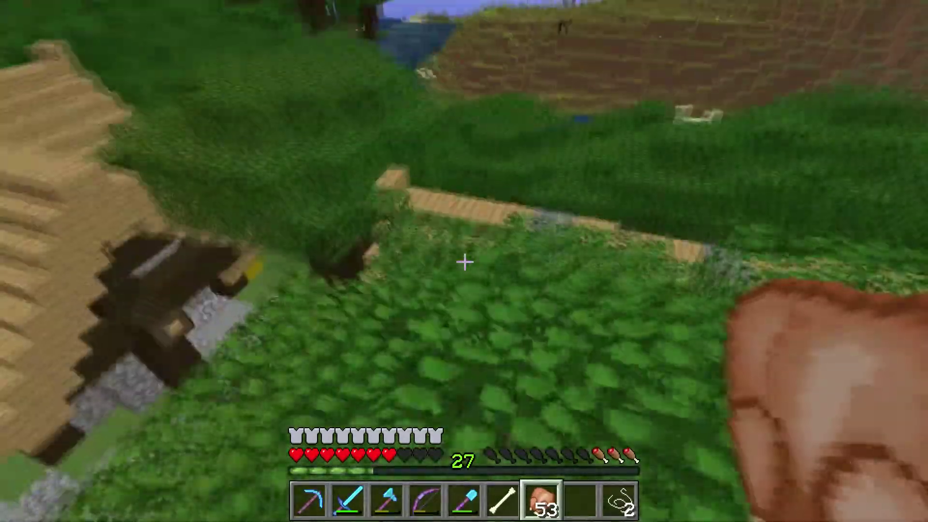
key("w")
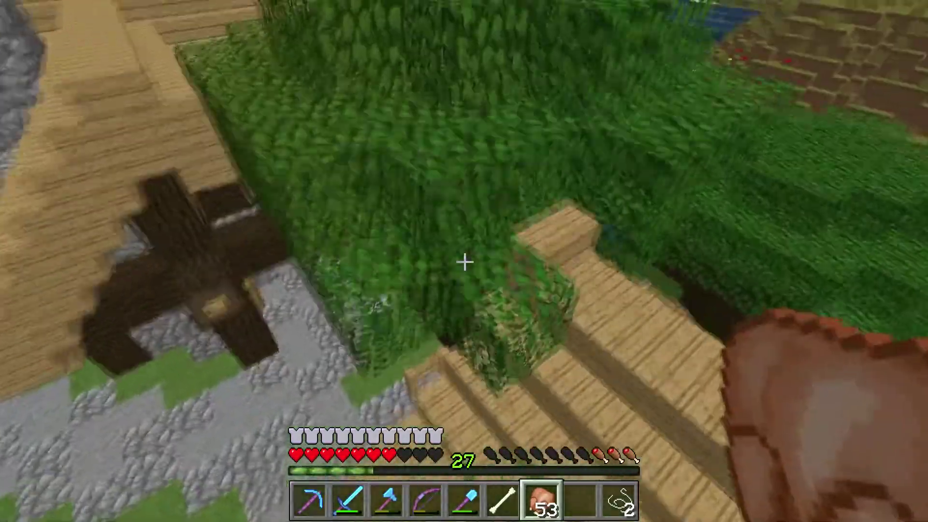
key("w")
Eat a piece of bread, then cross the wooden roof down to the village houses and sign.
right_click(465, 261)
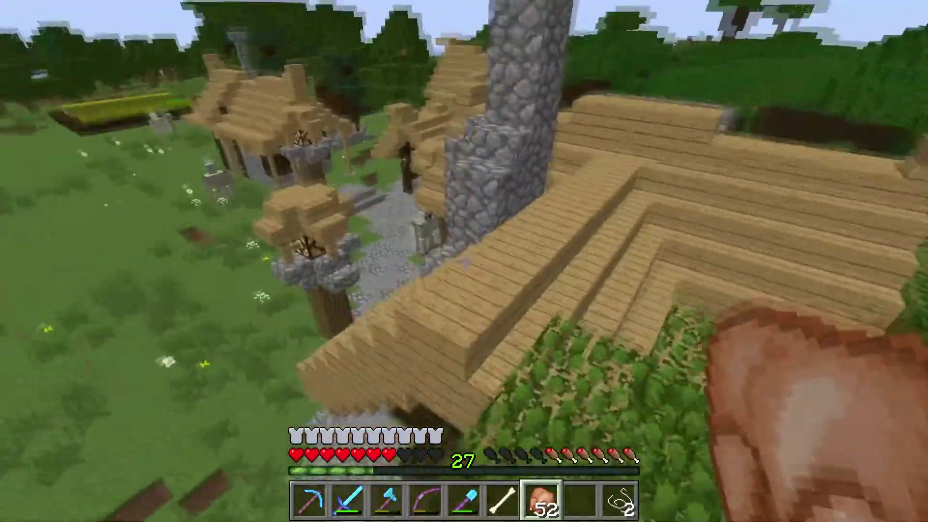
key("w")
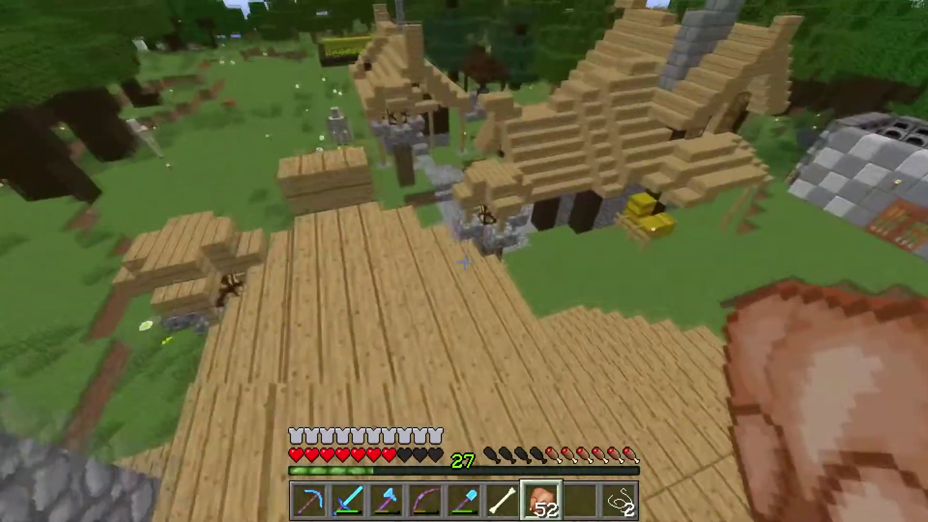
key("w")
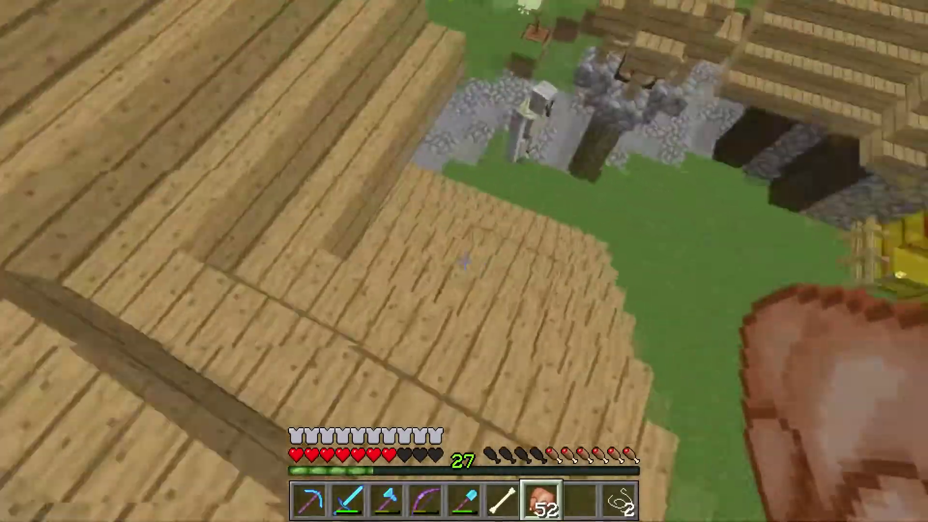
key("w")
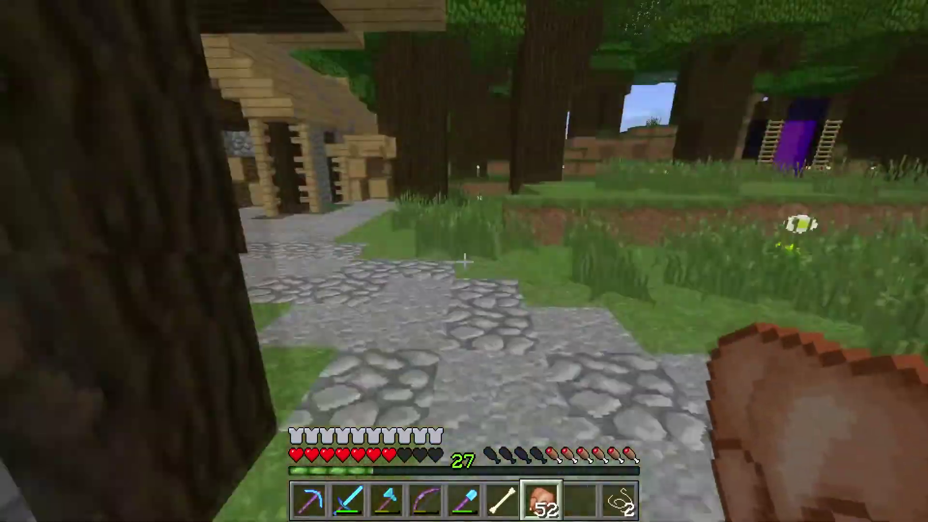
key("w")
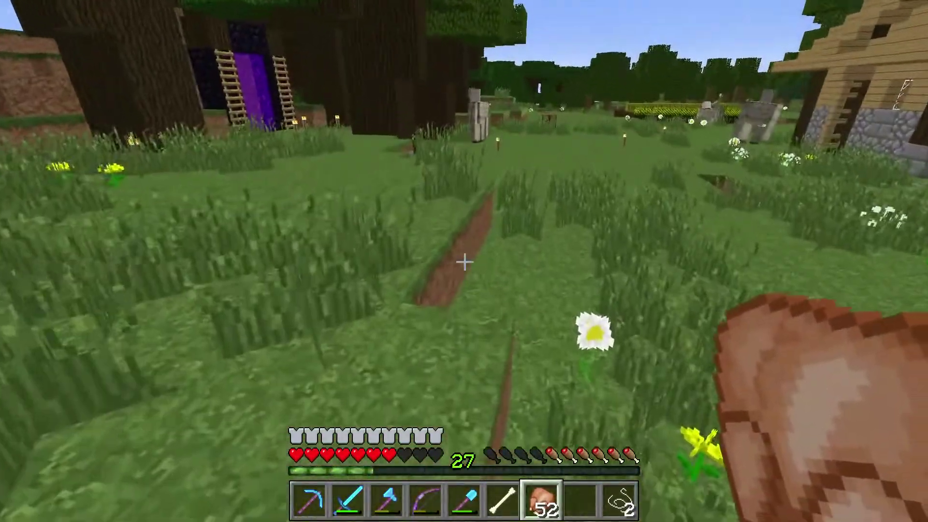
key("w")
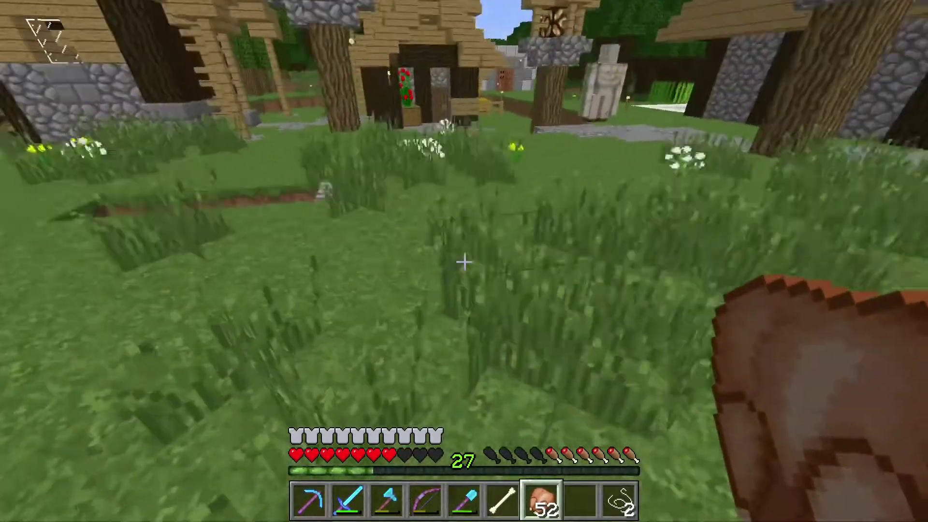
key("w")
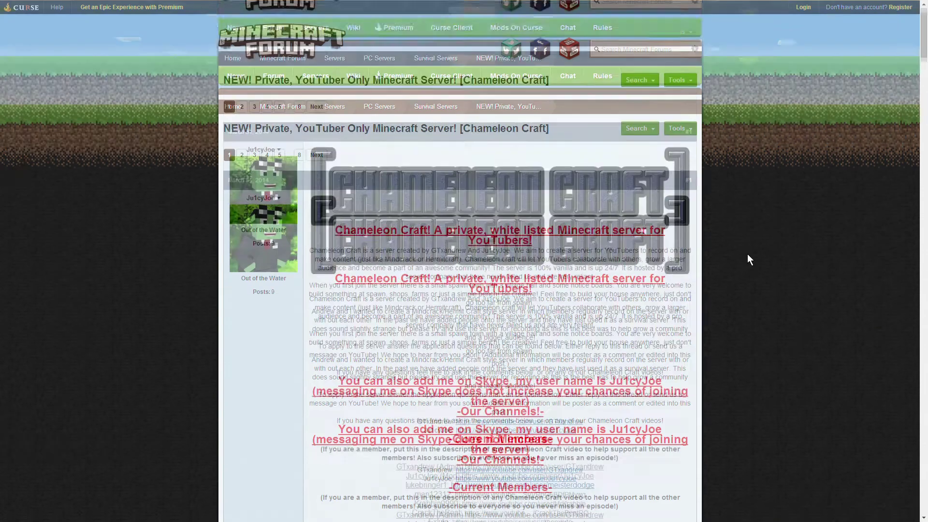
scroll(410, 182, "down", 1)
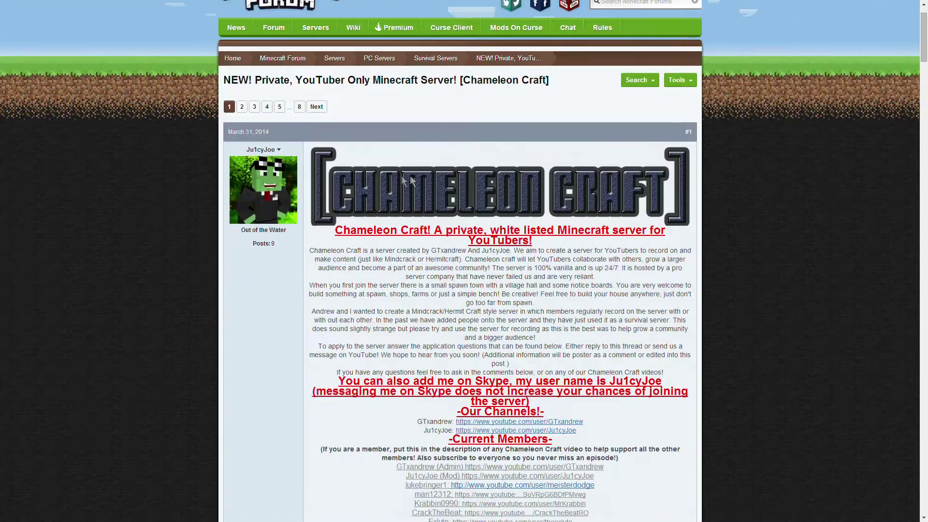
scroll(556, 268, "down", 2)
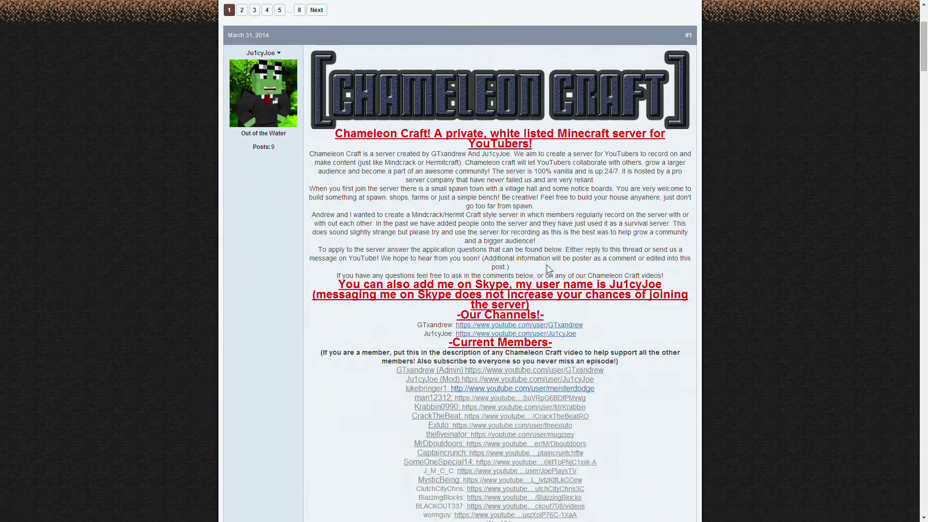
scroll(524, 263, "down", 2)
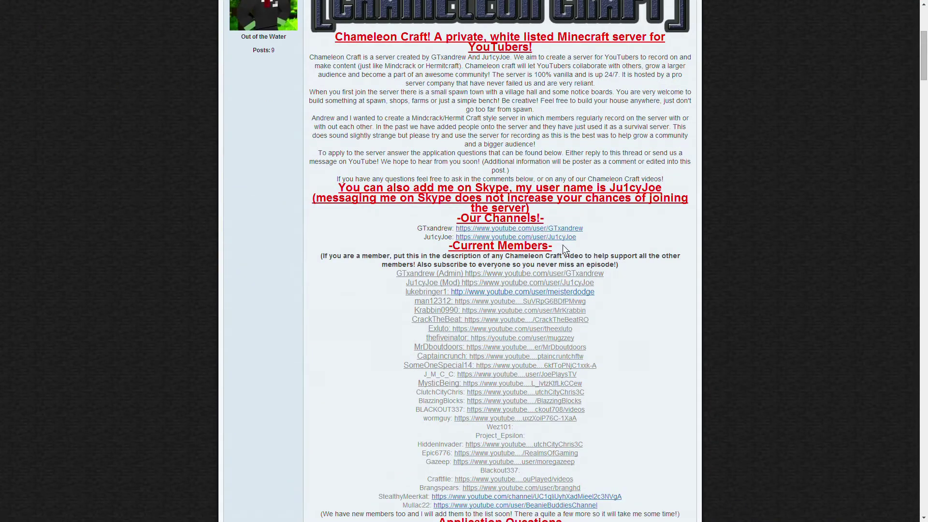
scroll(561, 241, "down", 2)
scroll(558, 226, "down", 2)
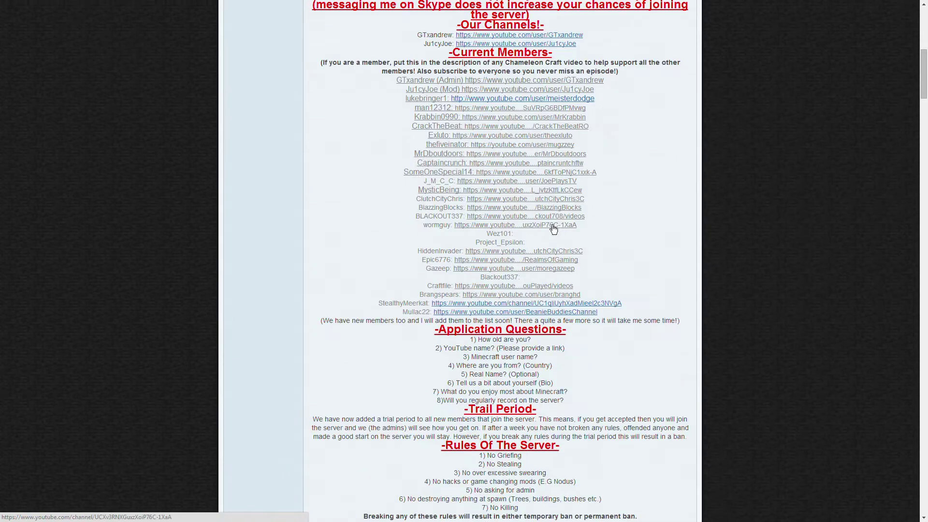
scroll(584, 205, "down", 2)
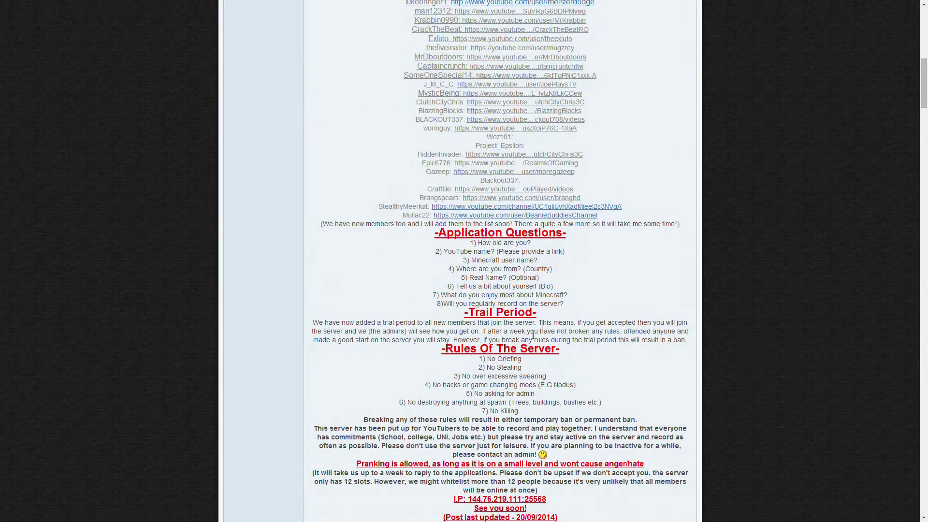
scroll(533, 334, "down", 2)
scroll(508, 335, "down", 2)
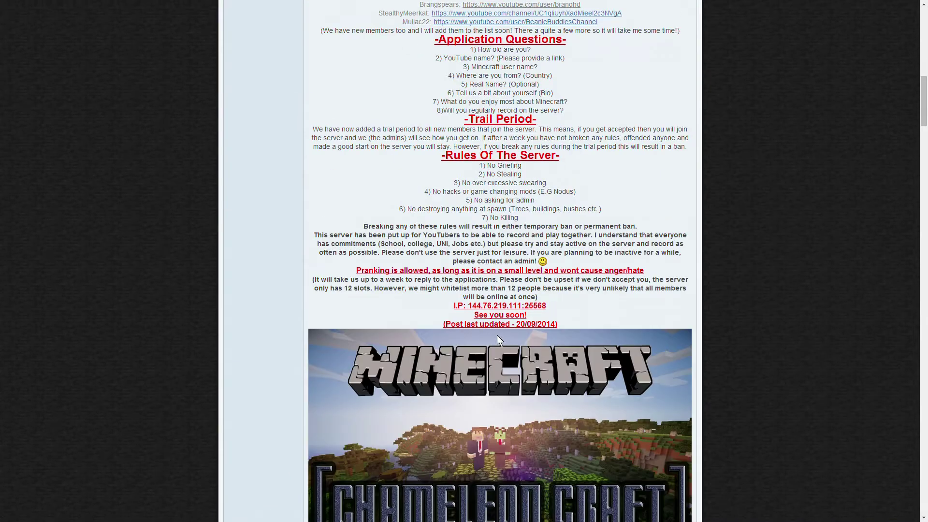
scroll(480, 312, "down", 3)
scroll(482, 322, "down", 2)
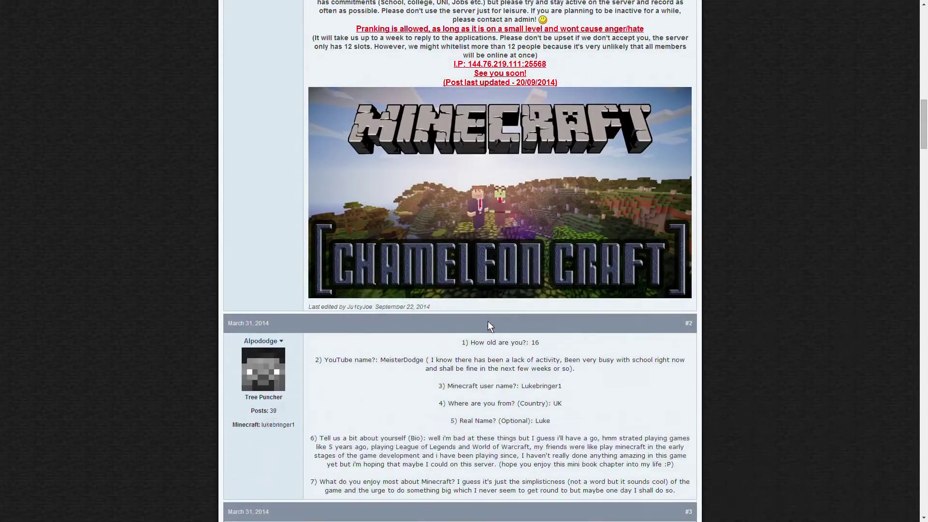
scroll(488, 321, "down", 2)
scroll(480, 325, "down", 2)
scroll(481, 324, "down", 2)
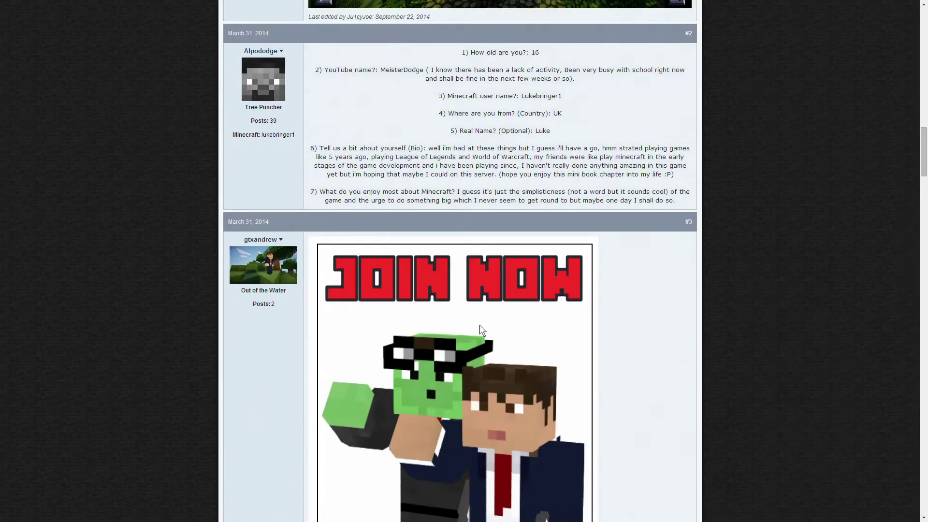
scroll(469, 357, "down", 2)
scroll(465, 367, "down", 1)
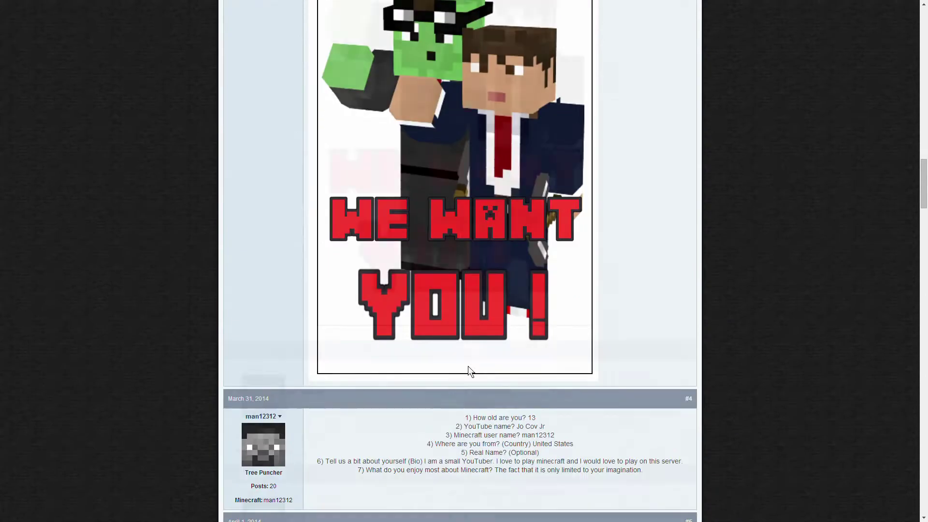
scroll(468, 366, "down", 3)
scroll(468, 366, "down", 3)
scroll(467, 366, "down", 1)
scroll(468, 370, "down", 3)
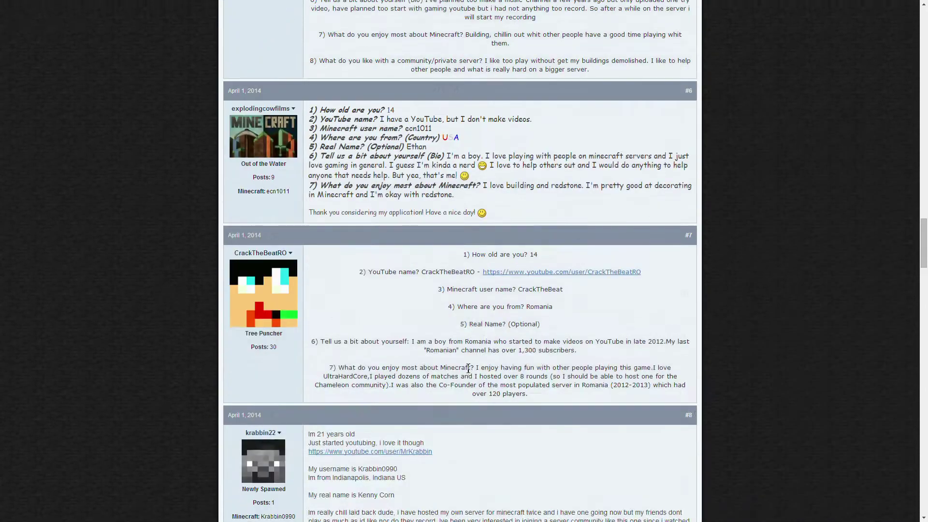
scroll(468, 375, "down", 2)
scroll(468, 373, "down", 2)
scroll(472, 373, "down", 3)
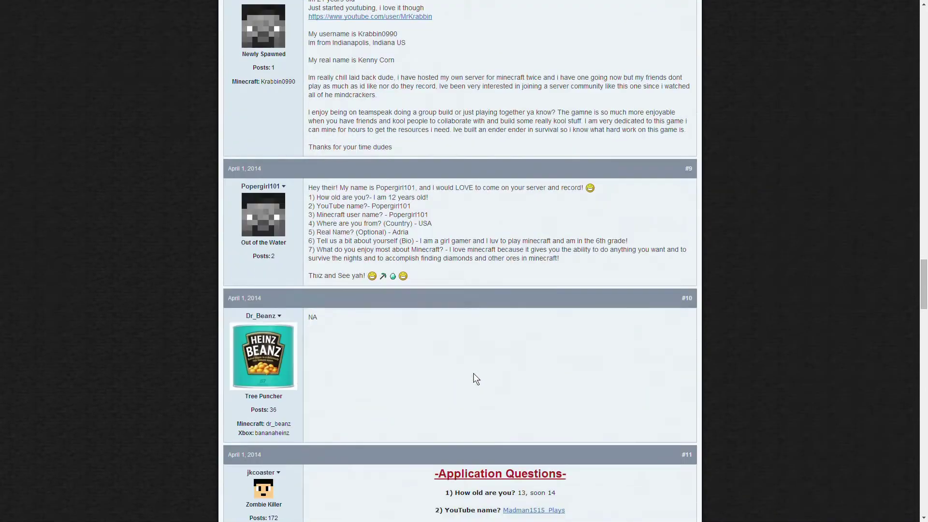
scroll(473, 374, "down", 3)
scroll(492, 370, "down", 1)
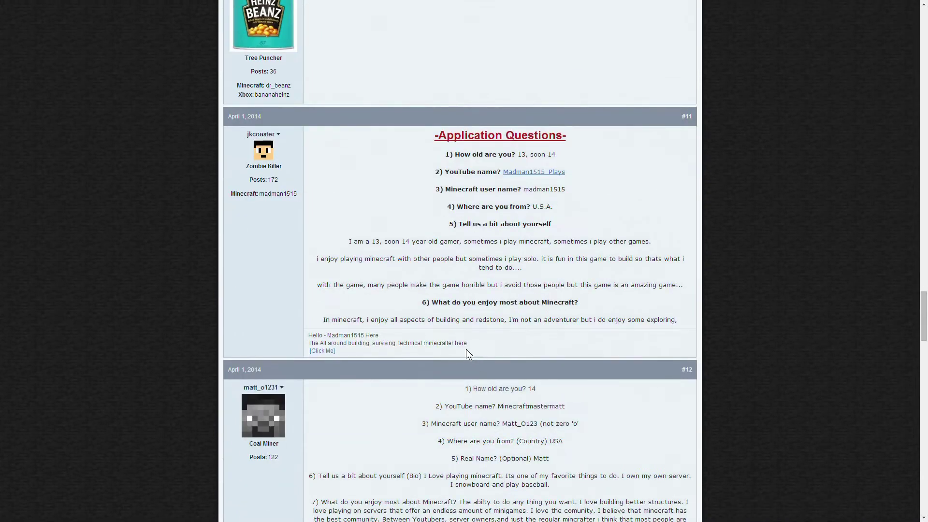
scroll(461, 349, "down", 2)
scroll(457, 350, "down", 1)
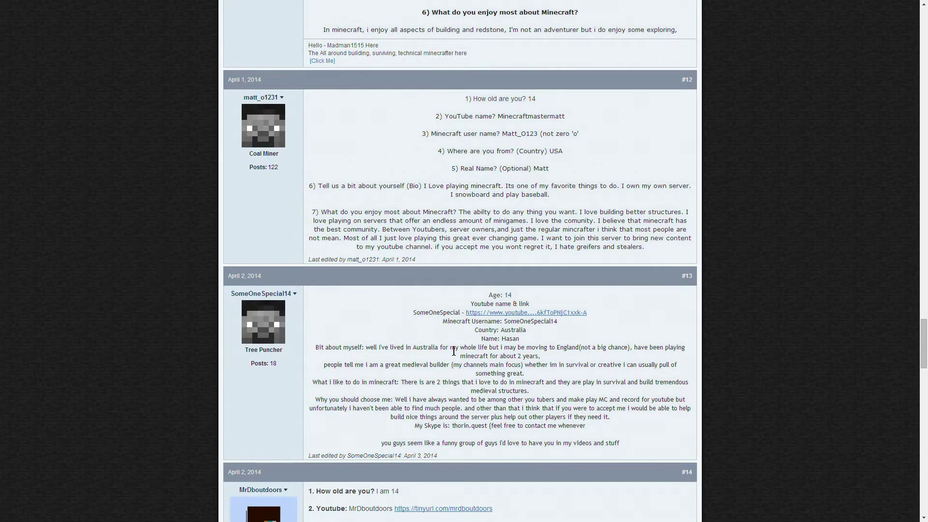
scroll(446, 352, "down", 3)
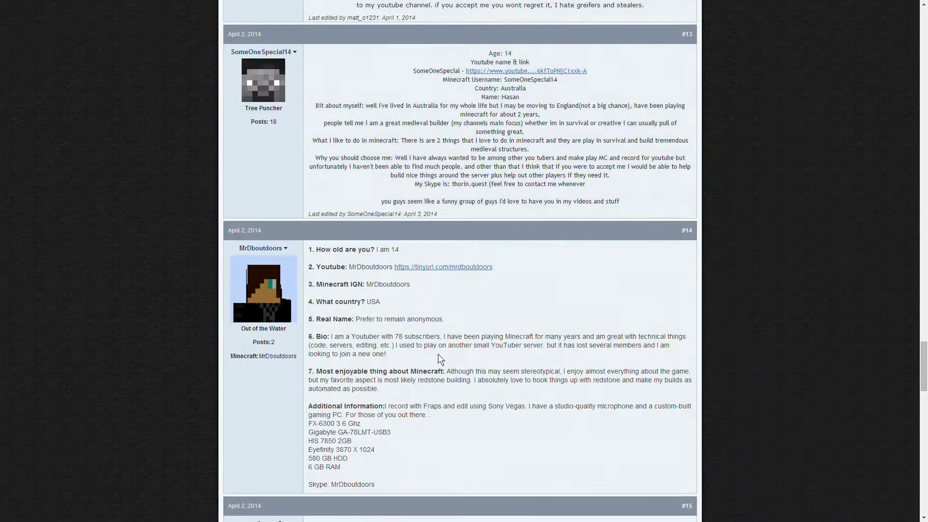
scroll(432, 356, "down", 3)
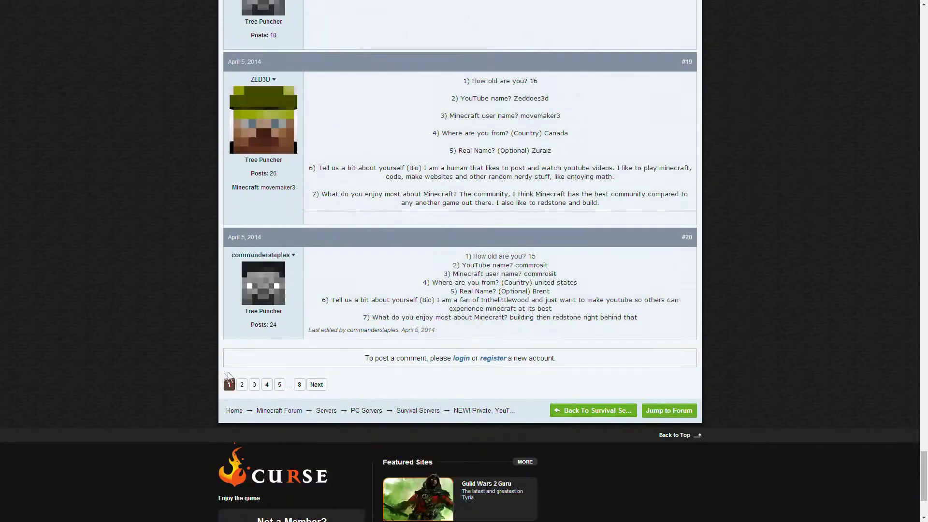
Go to page 2 of the Chameleon Craft thread.
left_click(242, 385)
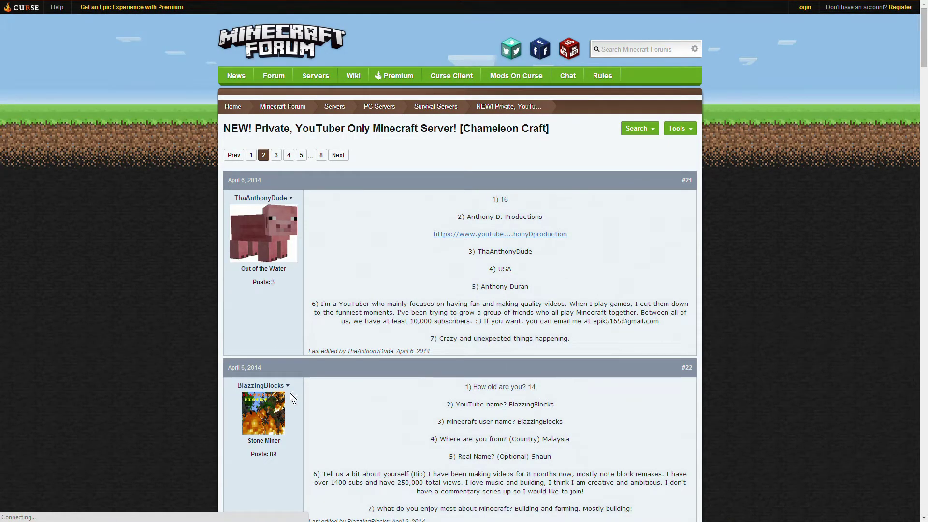
scroll(292, 393, "down", 2)
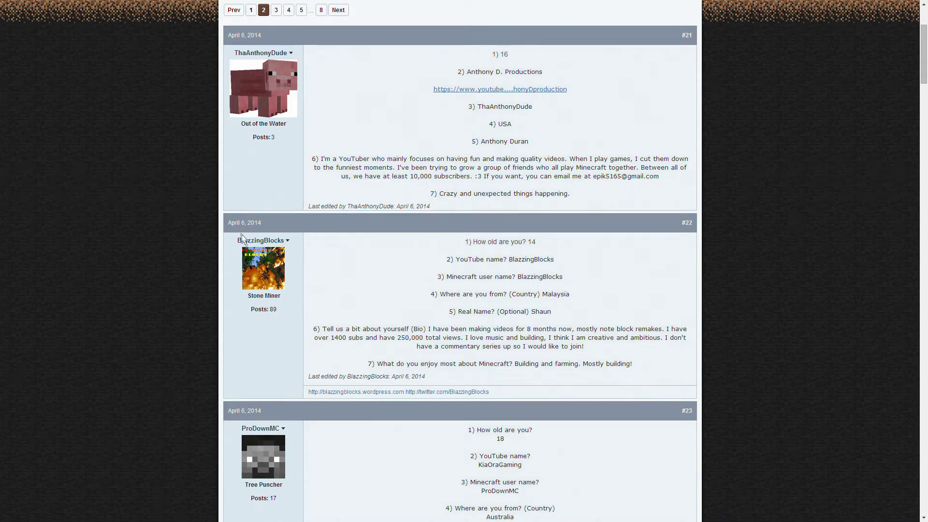
scroll(478, 257, "down", 3)
scroll(484, 261, "down", 1)
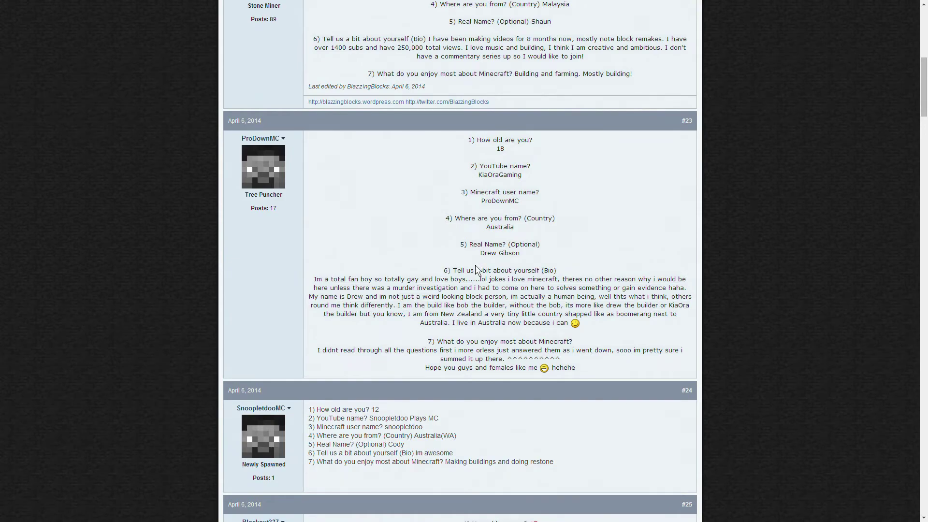
scroll(475, 265, "down", 1)
scroll(473, 272, "down", 1)
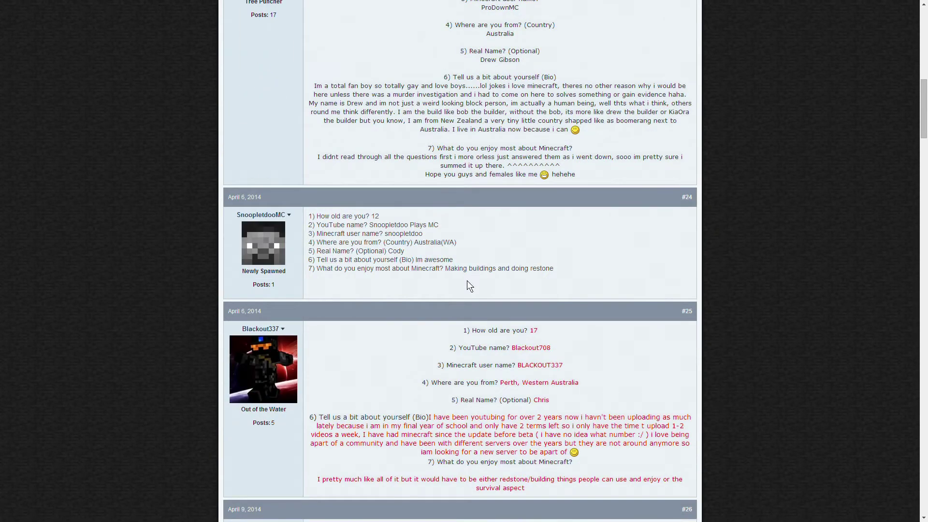
scroll(465, 296, "down", 2)
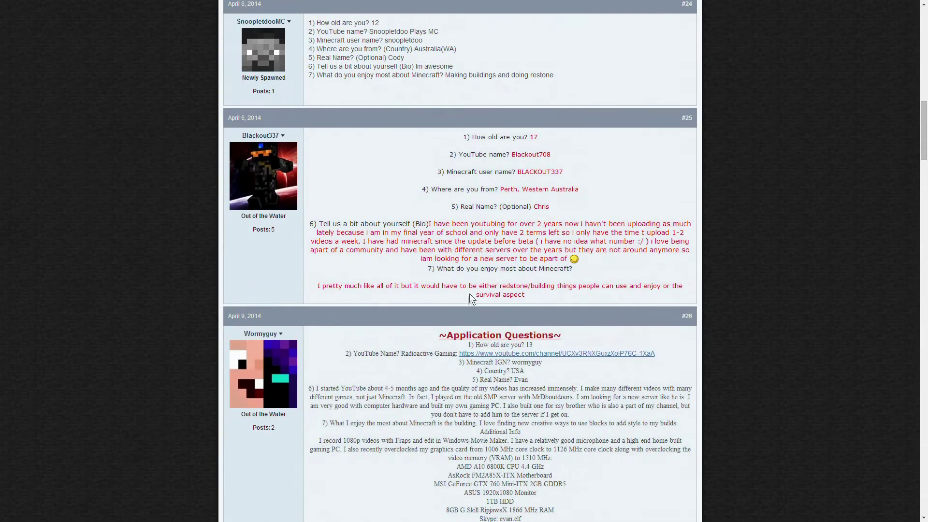
scroll(469, 294, "down", 1)
scroll(465, 318, "down", 2)
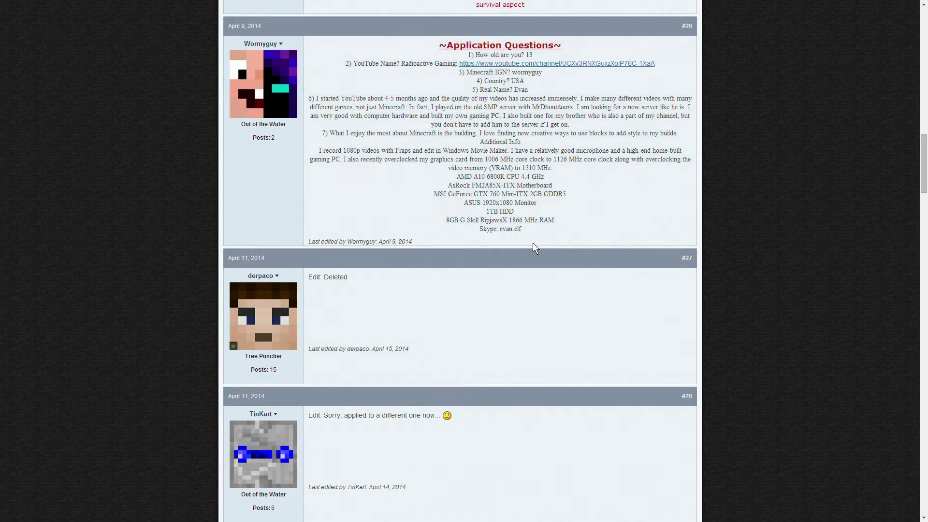
scroll(532, 247, "down", 2)
scroll(565, 306, "down", 1)
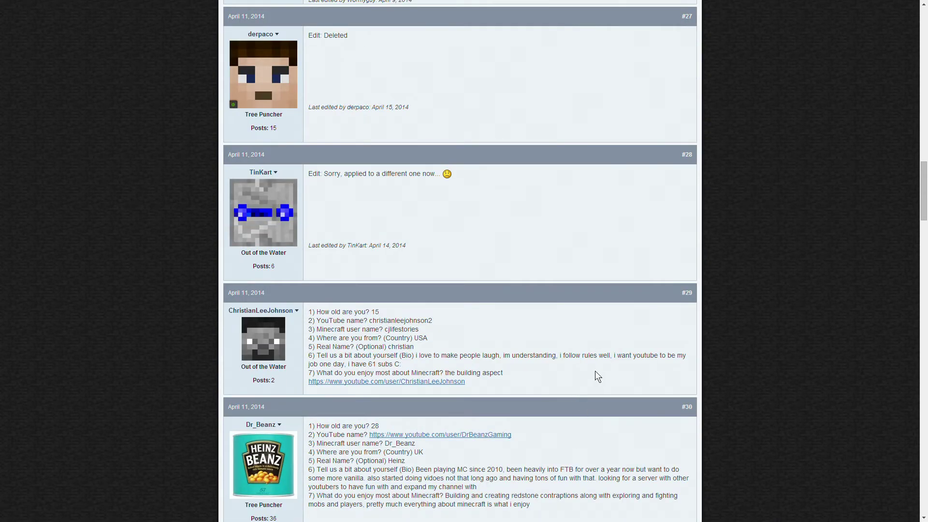
scroll(453, 434, "down", 2)
scroll(436, 410, "down", 1)
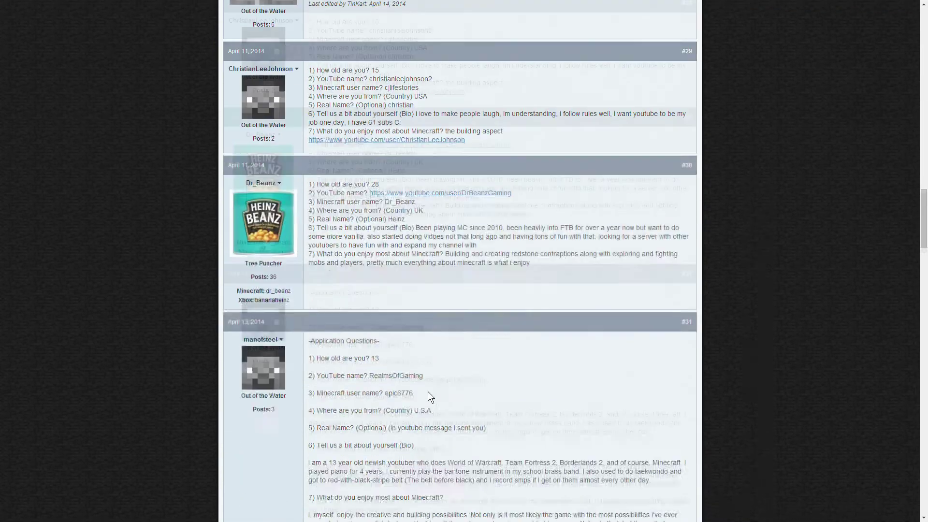
scroll(427, 390, "down", 2)
scroll(423, 388, "down", 2)
scroll(423, 387, "down", 1)
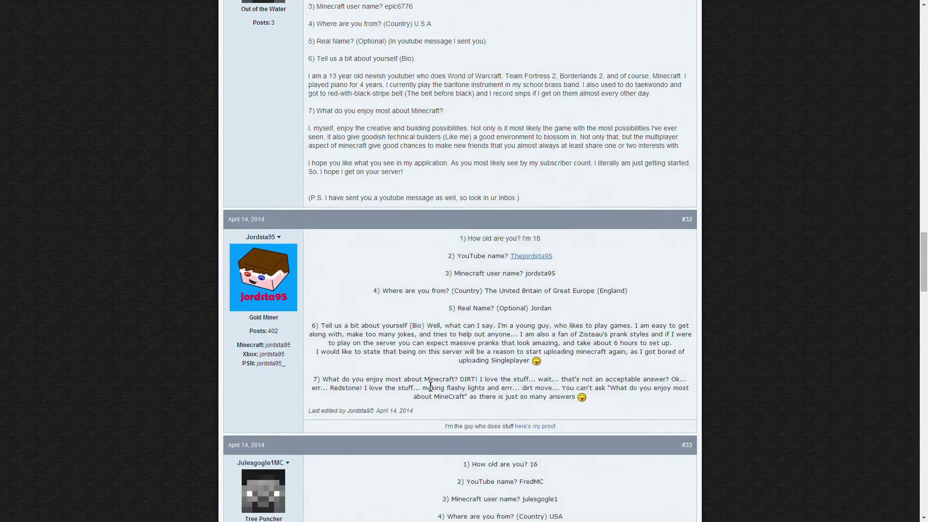
scroll(433, 395, "down", 1)
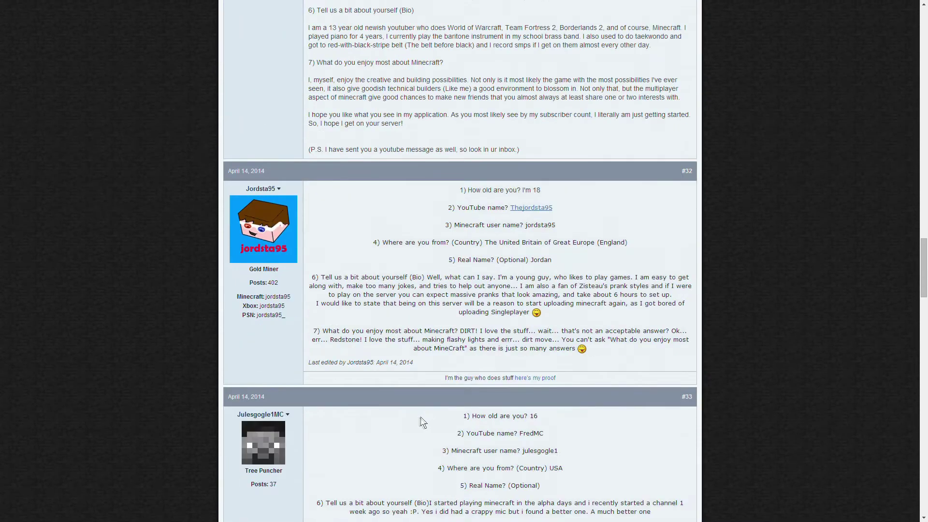
scroll(421, 417, "down", 2)
scroll(434, 426, "down", 2)
scroll(433, 425, "down", 2)
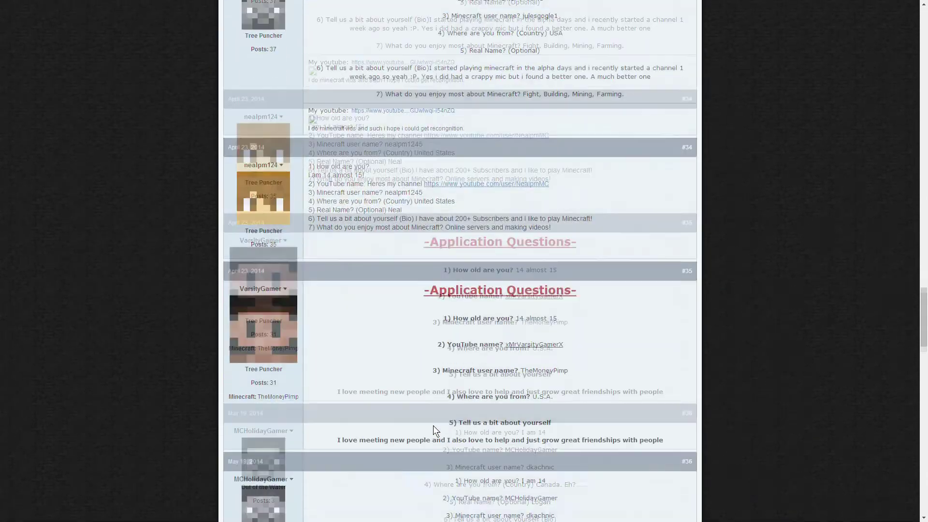
scroll(433, 426, "down", 1)
scroll(432, 425, "down", 2)
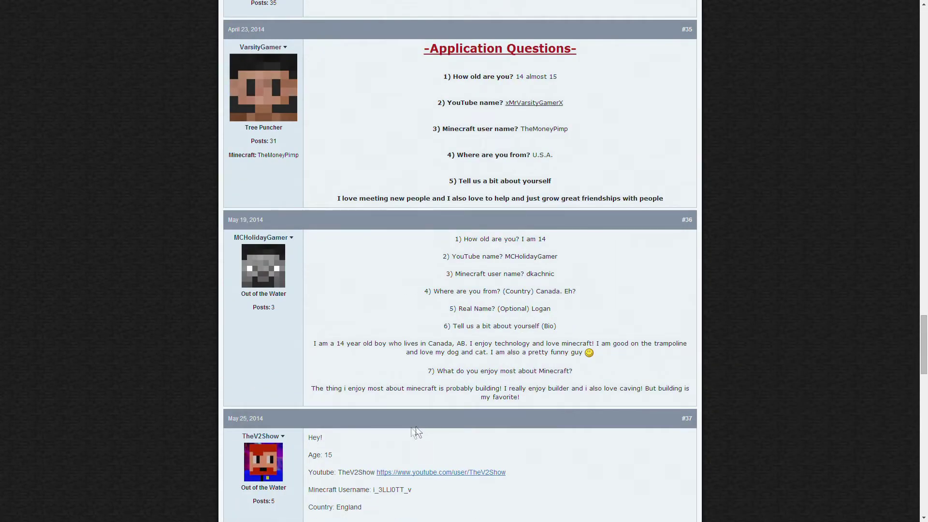
scroll(515, 430, "down", 3)
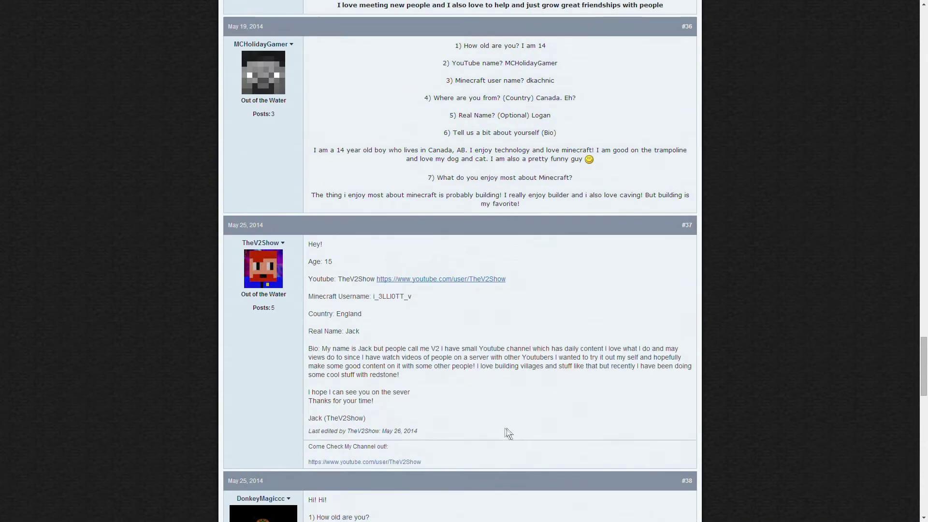
scroll(498, 426, "down", 2)
scroll(498, 426, "down", 2)
scroll(435, 434, "down", 3)
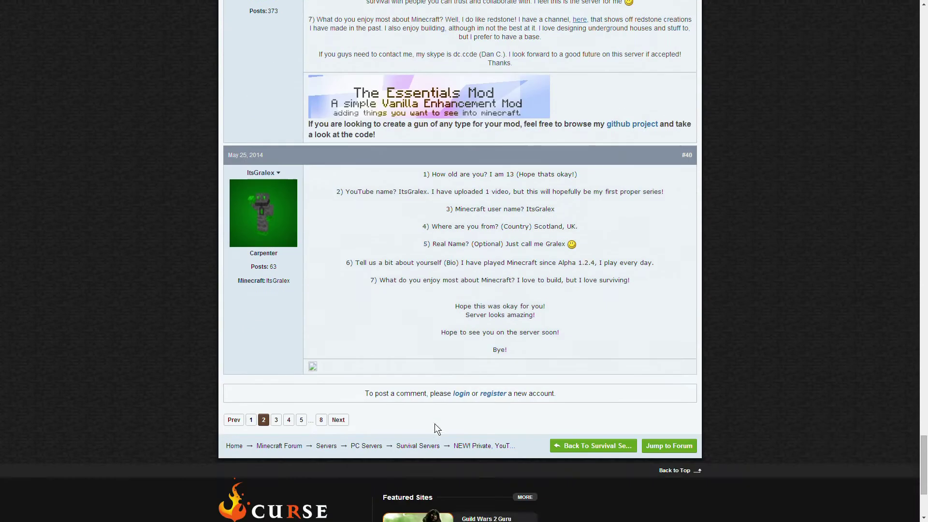
Jump to page 8, the last page of the thread's replies.
left_click(321, 372)
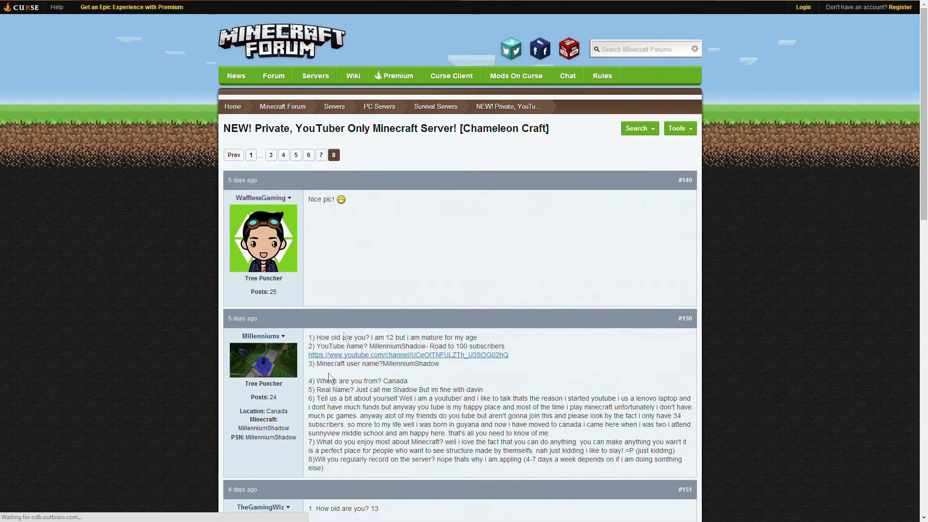
scroll(309, 352, "down", 1)
scroll(309, 353, "down", 2)
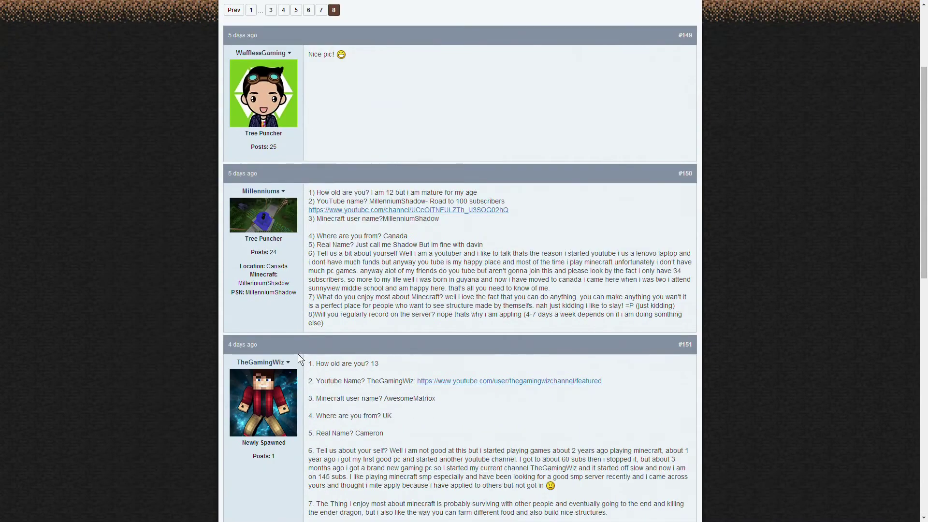
scroll(301, 354, "down", 1)
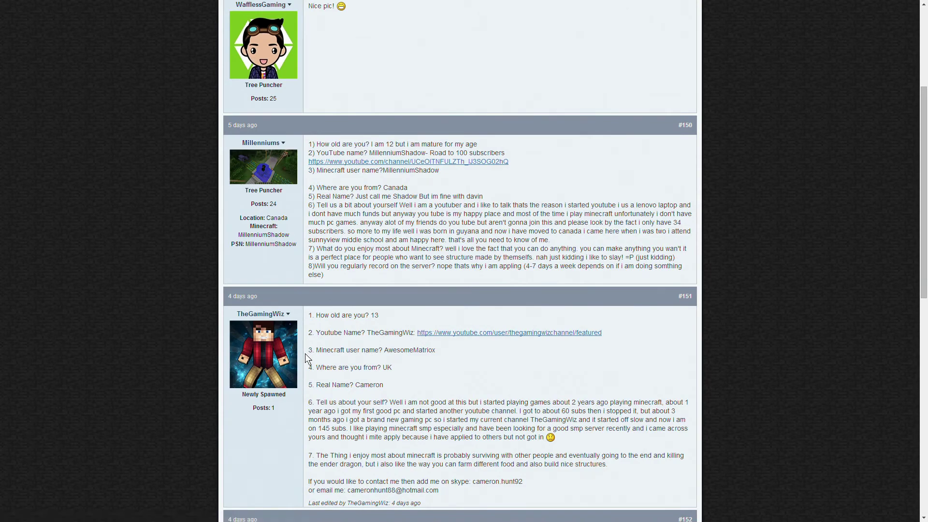
scroll(341, 499, "down", 1)
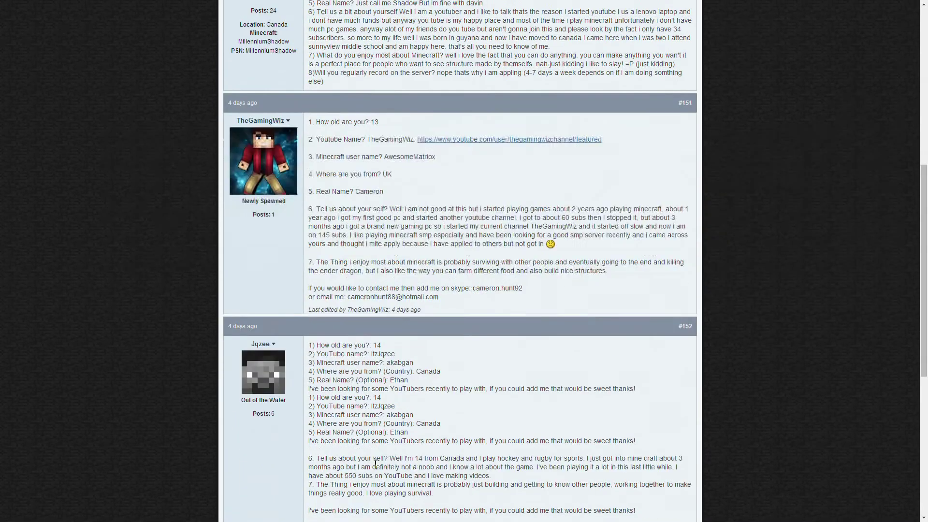
scroll(375, 463, "down", 3)
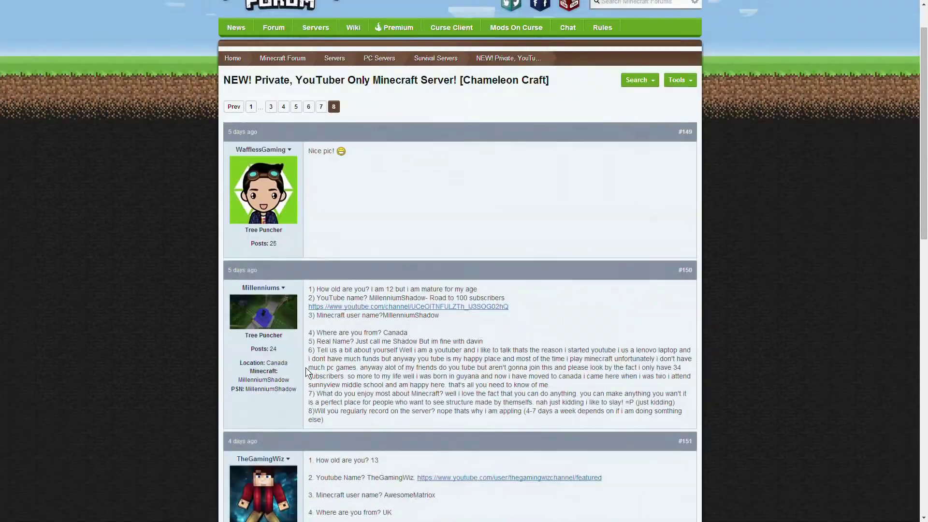